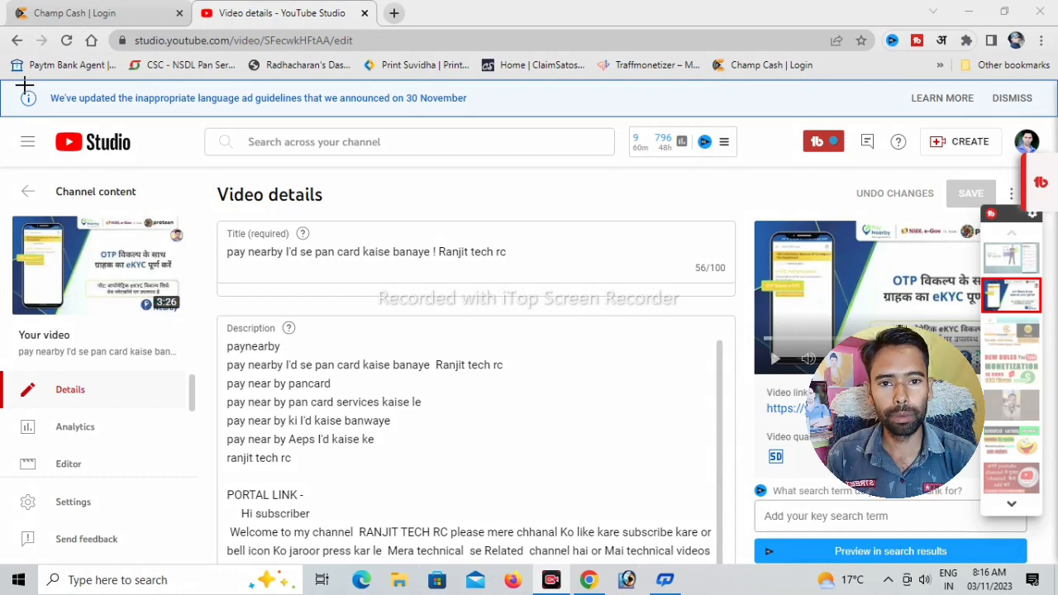
# - Highlight the inappropriate-language ad guidelines banner and follow its Learn More link to the YouTube Help thread
pyautogui.moveTo(24, 85); pyautogui.dragTo(515, 119)
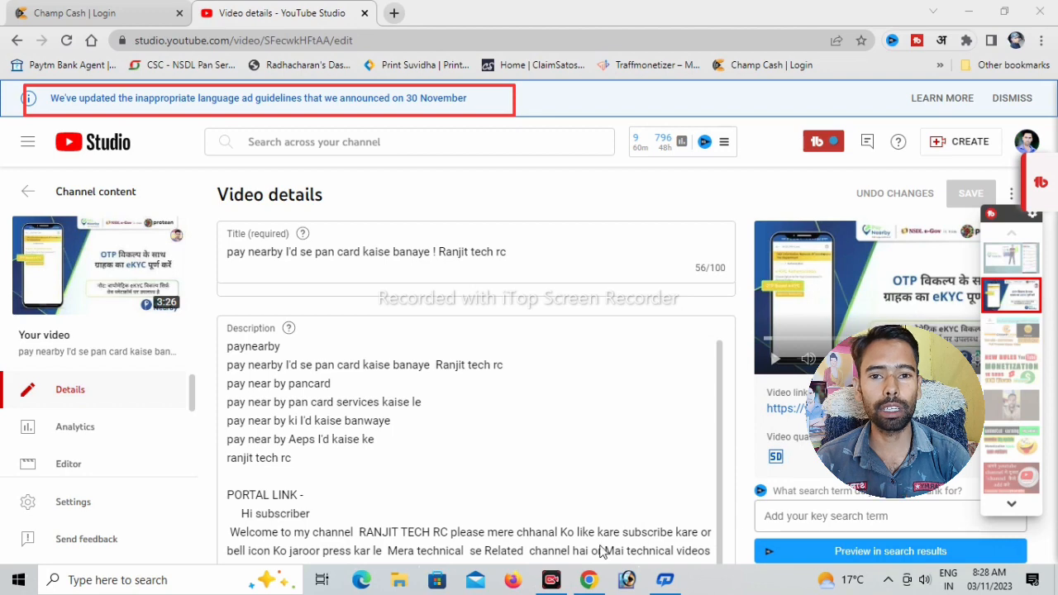
pyautogui.click(585, 521)
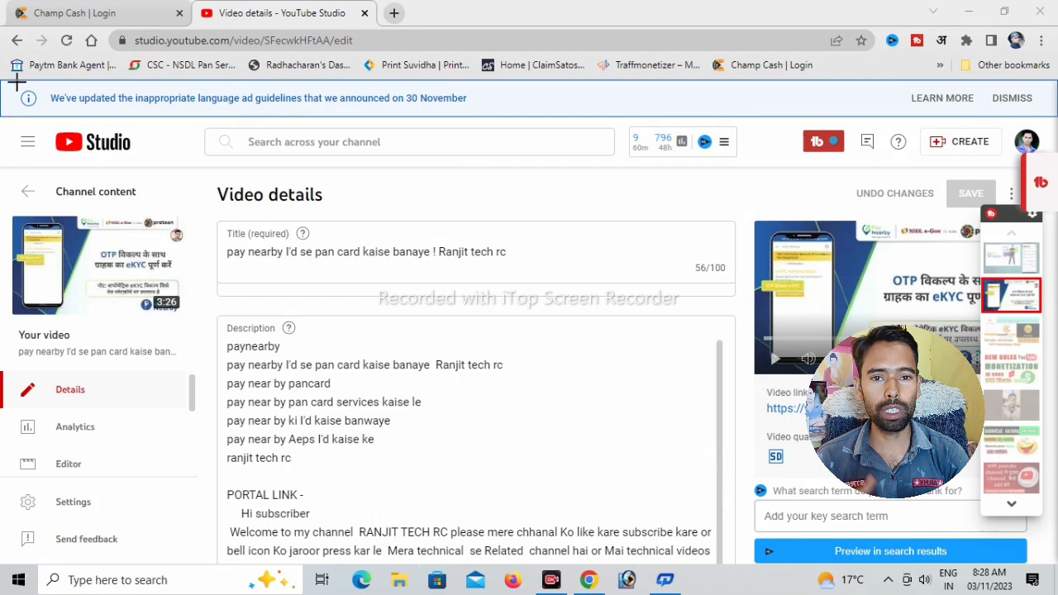
pyautogui.moveTo(15, 82); pyautogui.dragTo(520, 109)
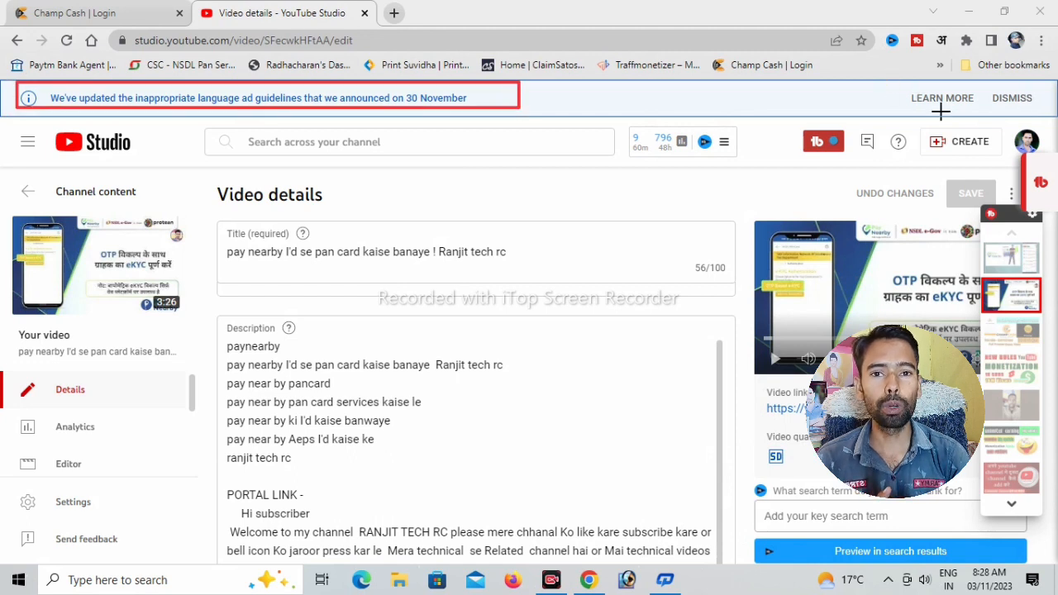
pyautogui.moveTo(887, 80); pyautogui.dragTo(1048, 127)
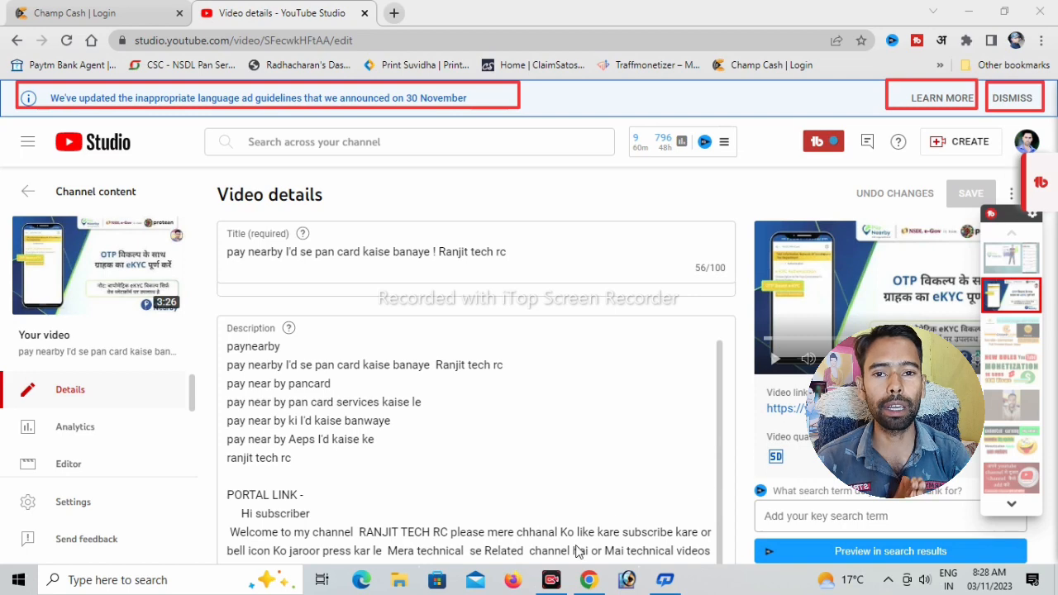
pyautogui.press('Escape')
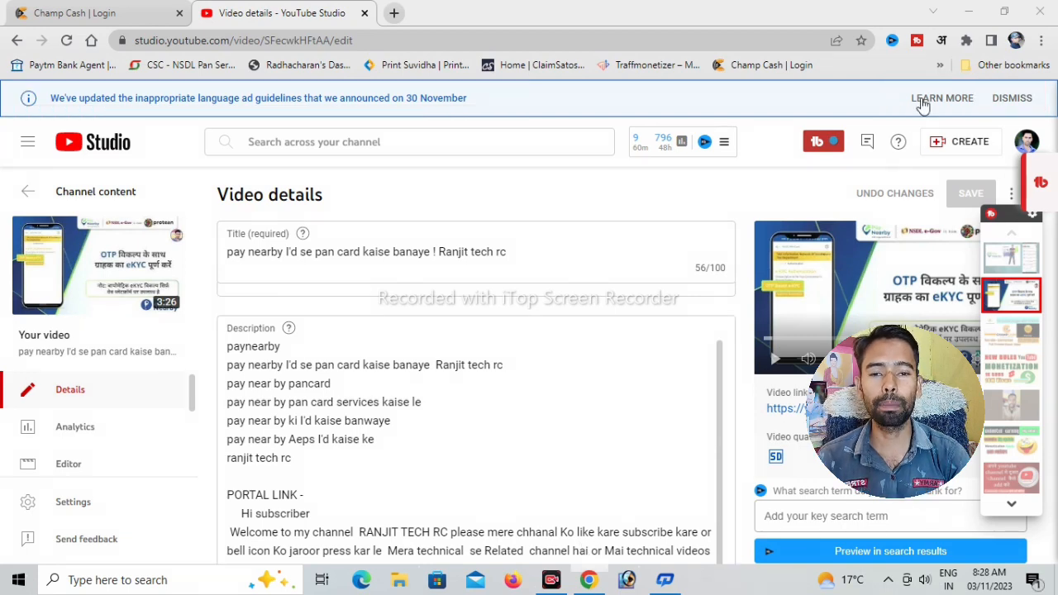
pyautogui.click(942, 97)
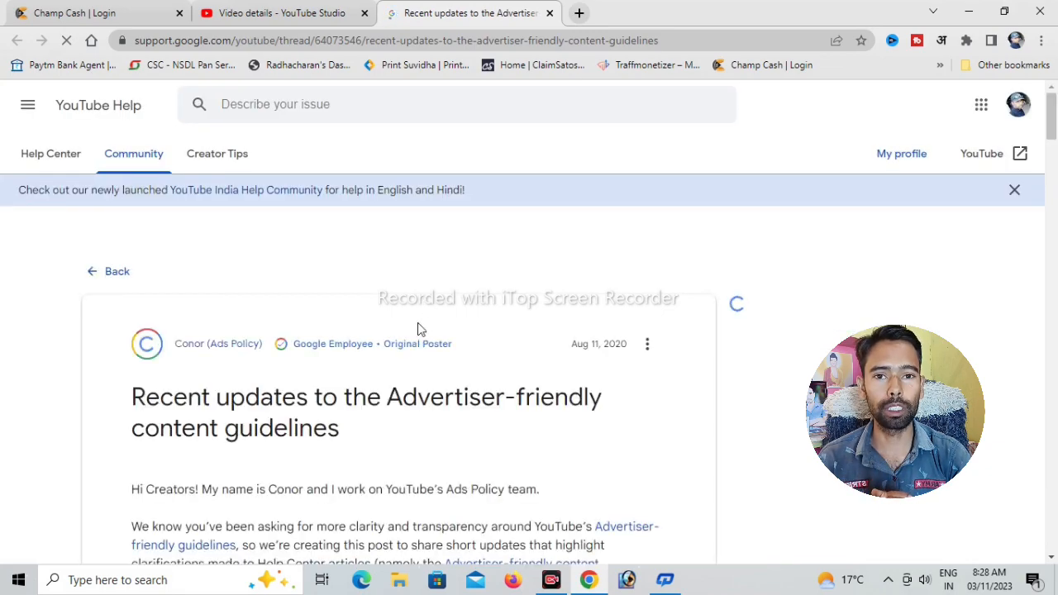
pyautogui.scroll(-5, 372, 372)
pyautogui.scroll(-5, 372, 372)
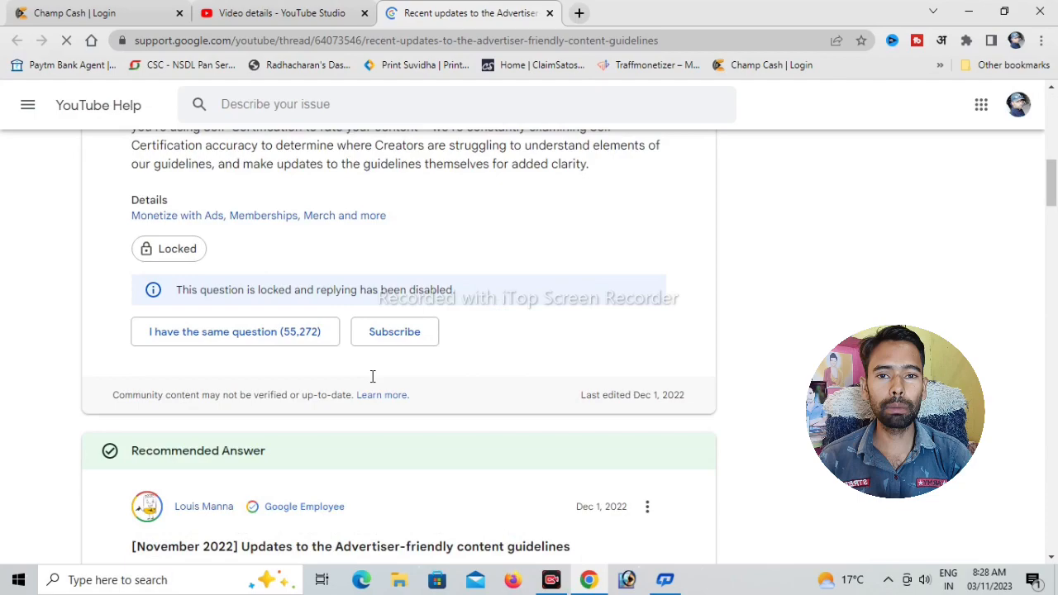
pyautogui.scroll(-6, 371, 377)
pyautogui.scroll(-3, 371, 377)
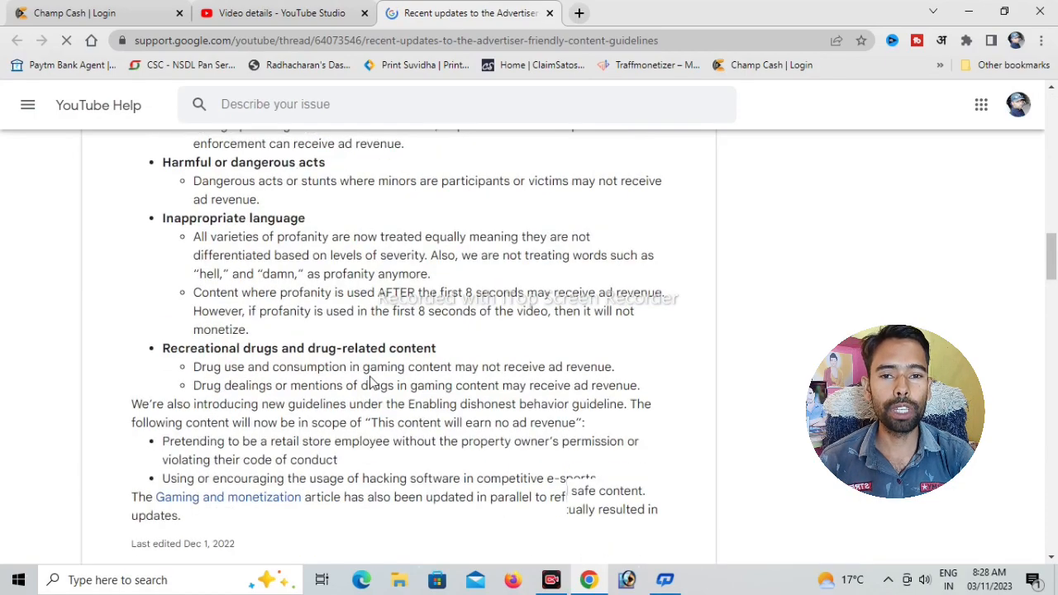
pyautogui.scroll(-8, 371, 380)
pyautogui.scroll(-6, 371, 381)
pyautogui.scroll(12, 371, 380)
pyautogui.scroll(-4, 371, 380)
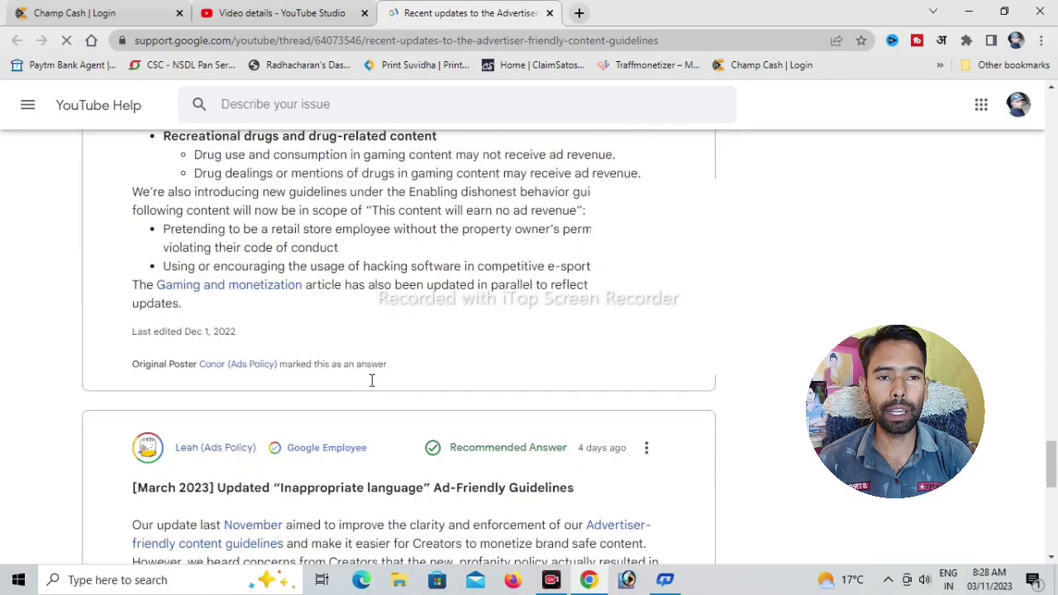
pyautogui.scroll(-8, 373, 380)
pyautogui.scroll(-6, 372, 381)
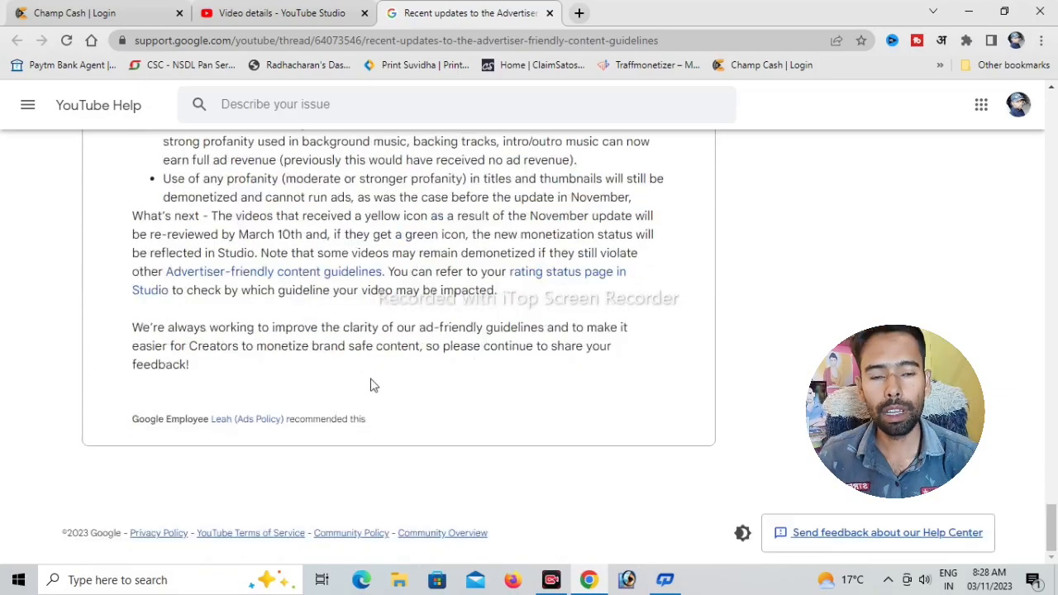
pyautogui.scroll(8, 371, 382)
pyautogui.scroll(6, 371, 382)
pyautogui.scroll(5, 371, 382)
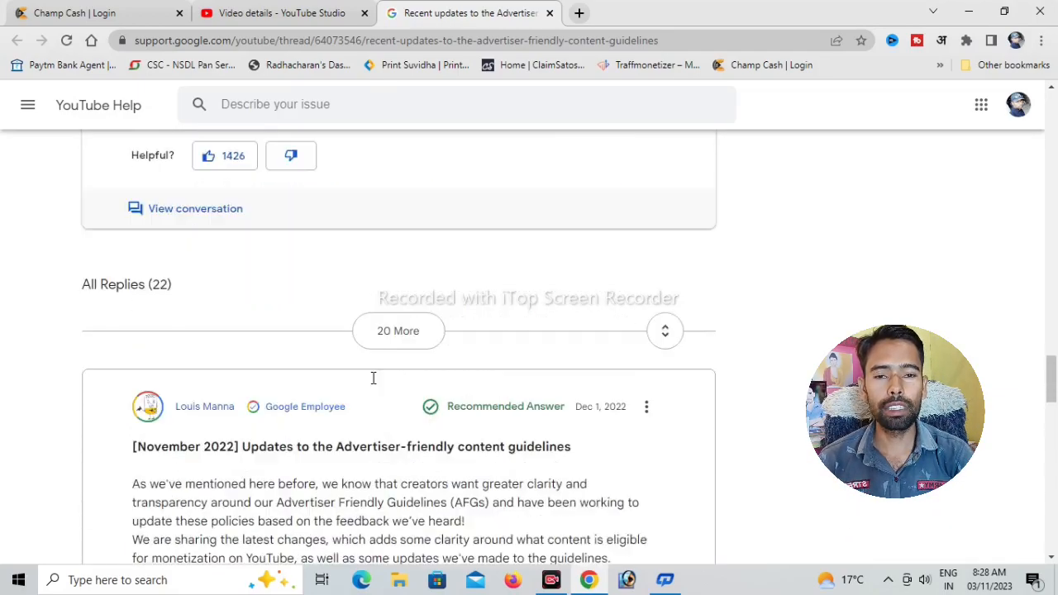
pyautogui.scroll(-10, 371, 382)
pyautogui.scroll(8, 374, 380)
pyautogui.scroll(8, 374, 380)
pyautogui.scroll(8, 374, 380)
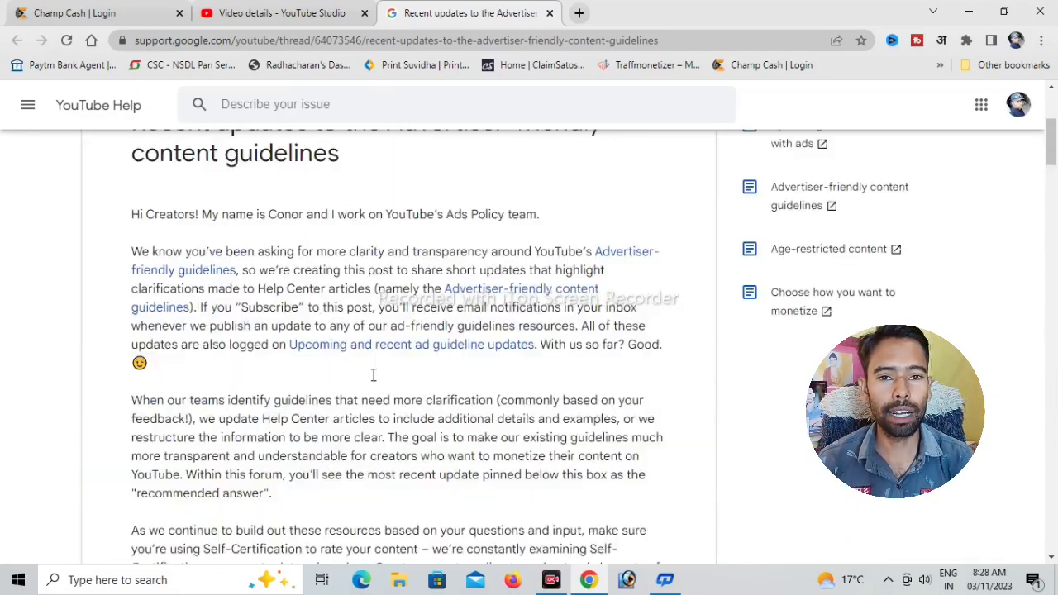
pyautogui.scroll(4, 374, 380)
pyautogui.scroll(2, 373, 375)
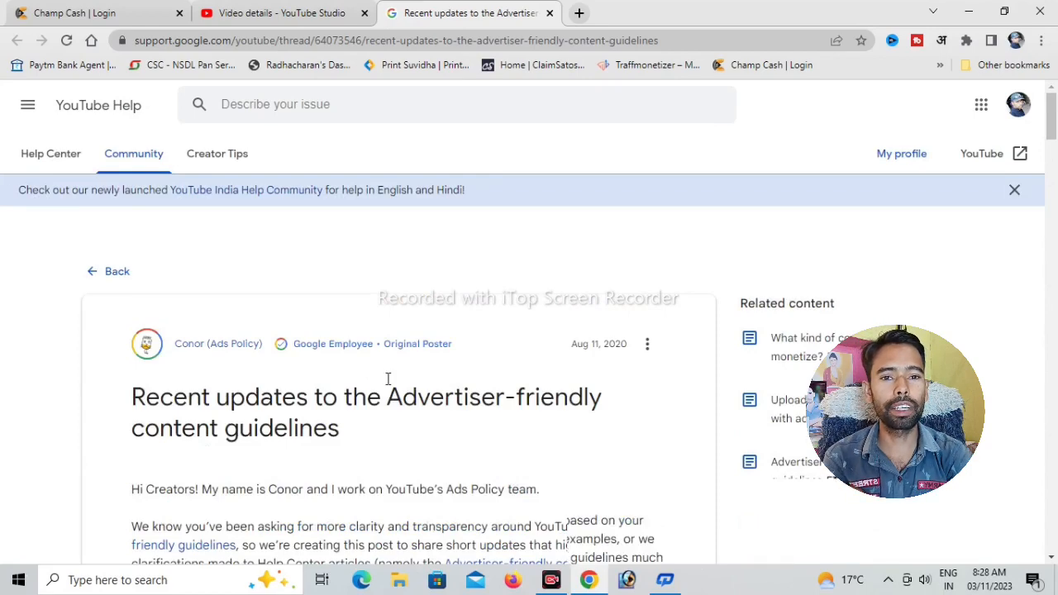
pyautogui.scroll(-4, 371, 382)
pyautogui.scroll(2, 817, 285)
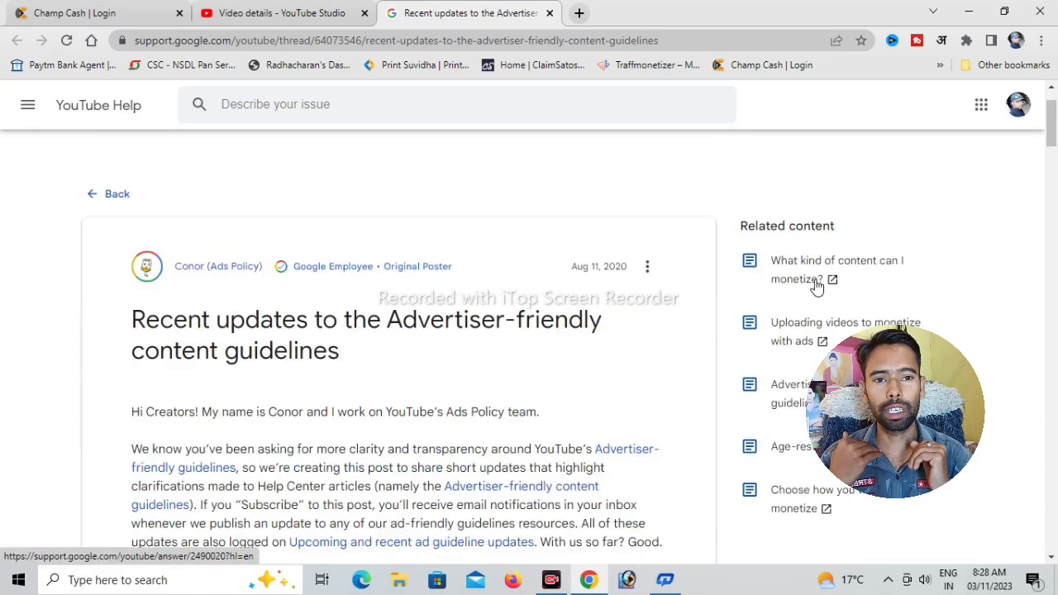
pyautogui.scroll(-2, 816, 285)
pyautogui.scroll(4, 817, 285)
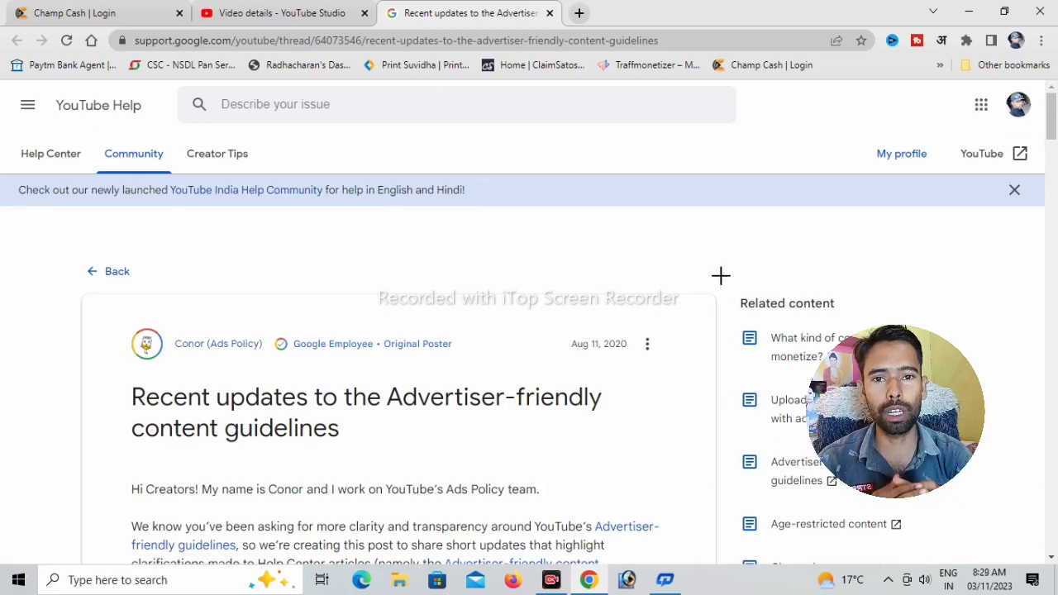
pyautogui.moveTo(720, 479); pyautogui.dragTo(924, 509)
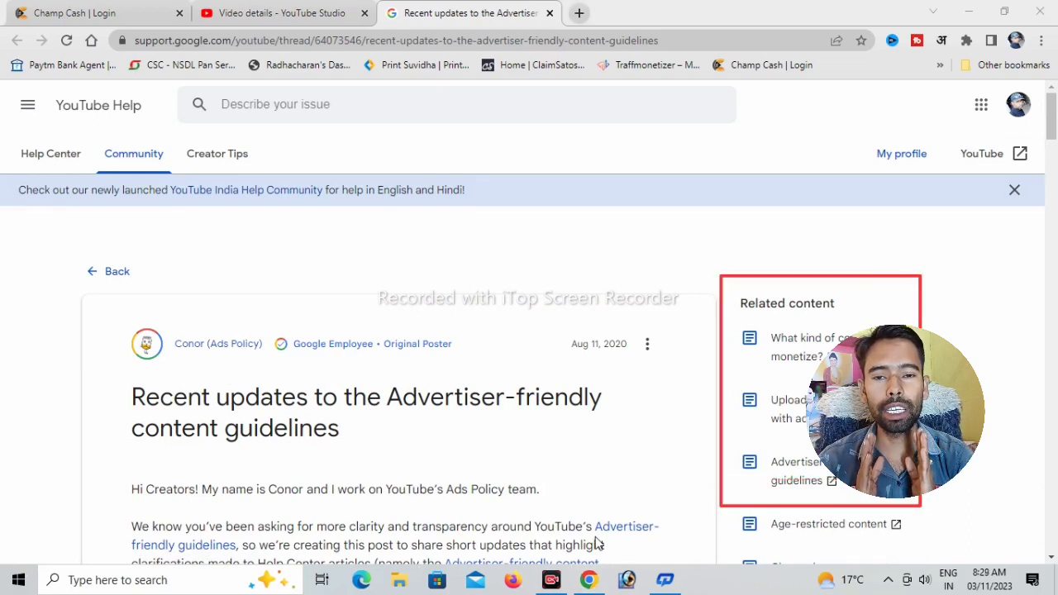
pyautogui.scroll(-4, 558, 374)
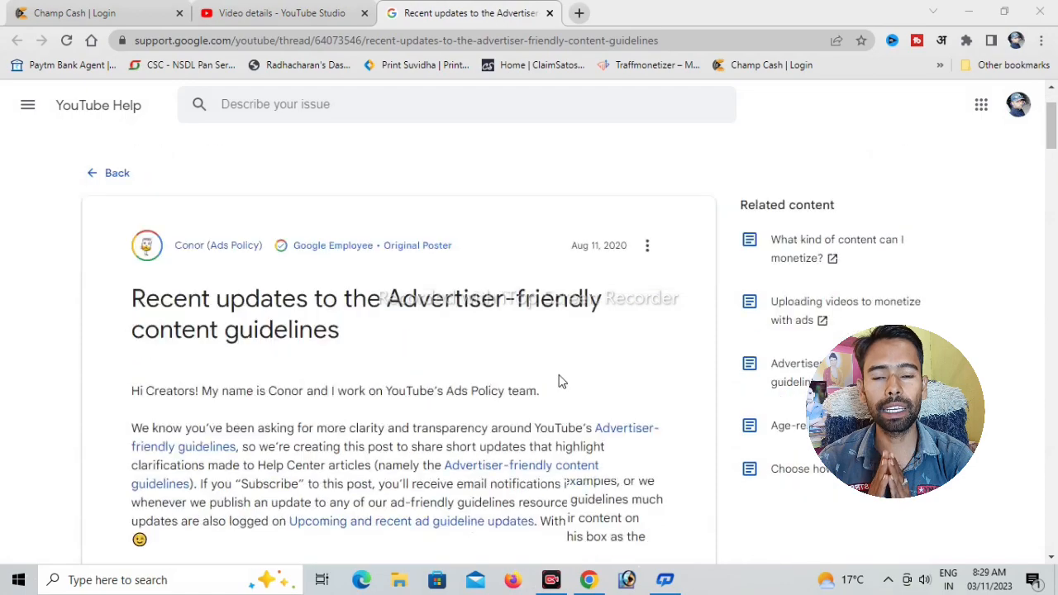
pyautogui.scroll(-3, 558, 375)
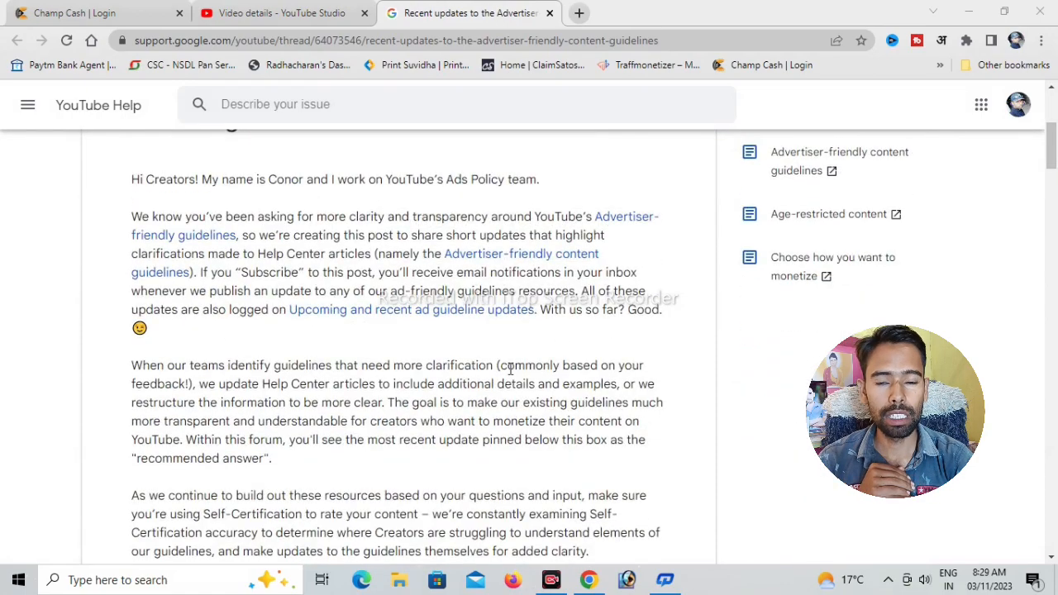
pyautogui.scroll(-5, 511, 370)
pyautogui.scroll(-5, 510, 370)
pyautogui.scroll(-5, 510, 369)
pyautogui.scroll(-5, 510, 369)
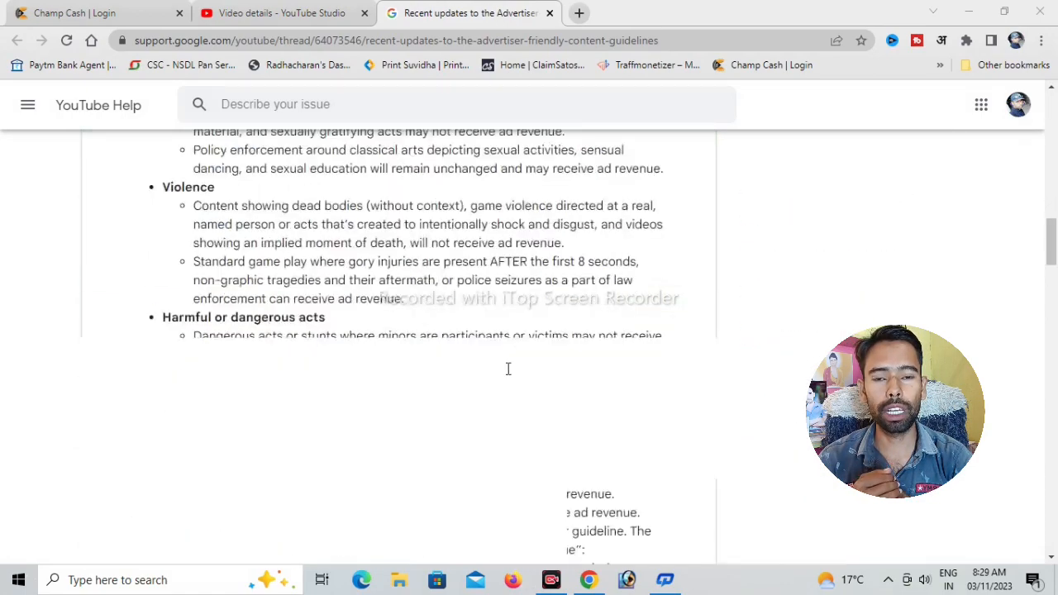
pyautogui.scroll(-3, 509, 370)
pyautogui.scroll(8, 508, 369)
pyautogui.scroll(5, 508, 370)
pyautogui.scroll(1, 508, 370)
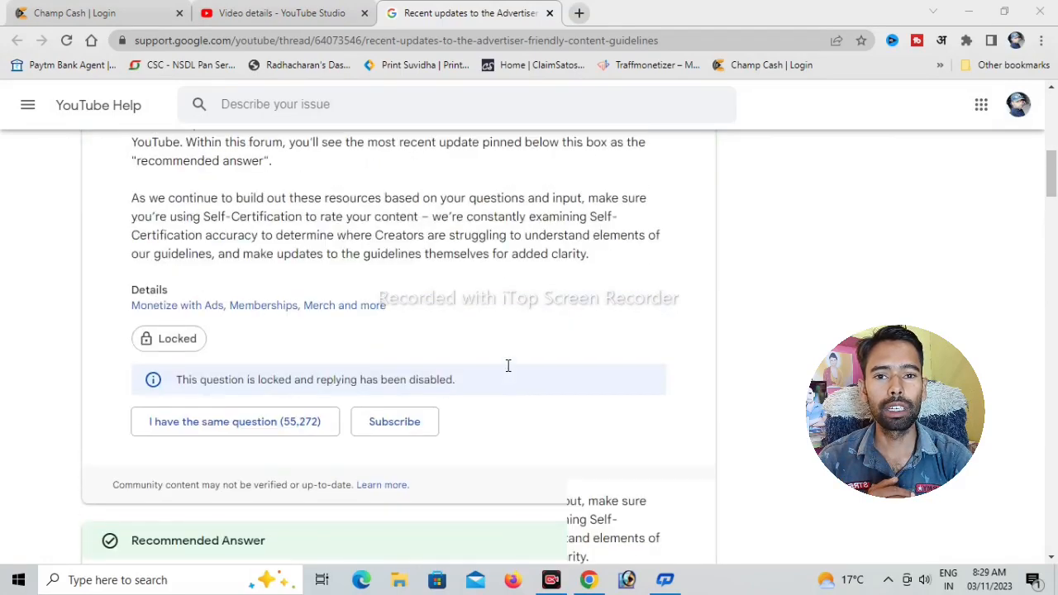
pyautogui.scroll(5, 508, 366)
pyautogui.scroll(4, 508, 370)
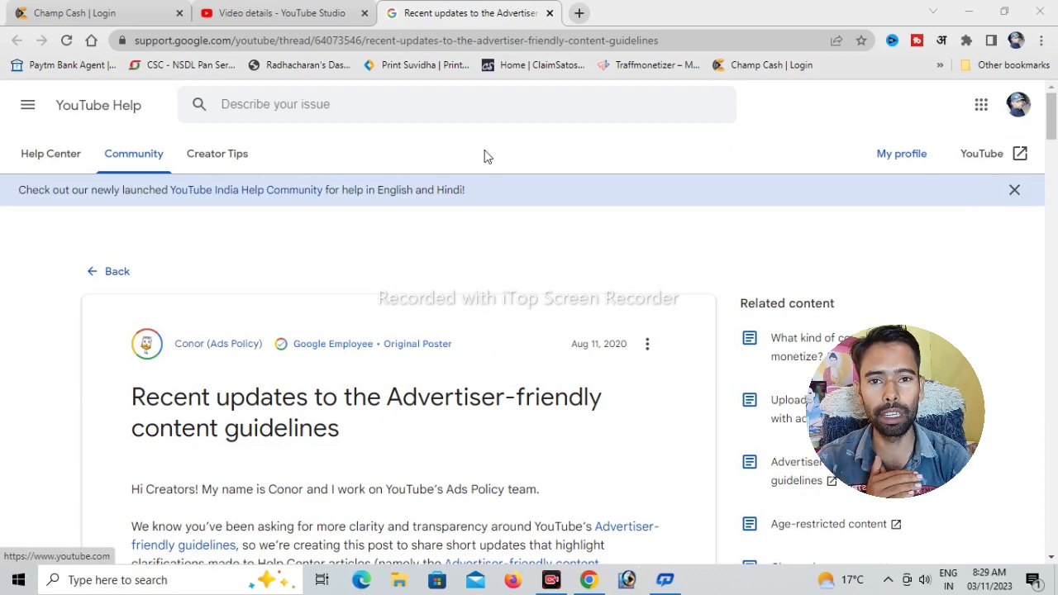
pyautogui.click(271, 12)
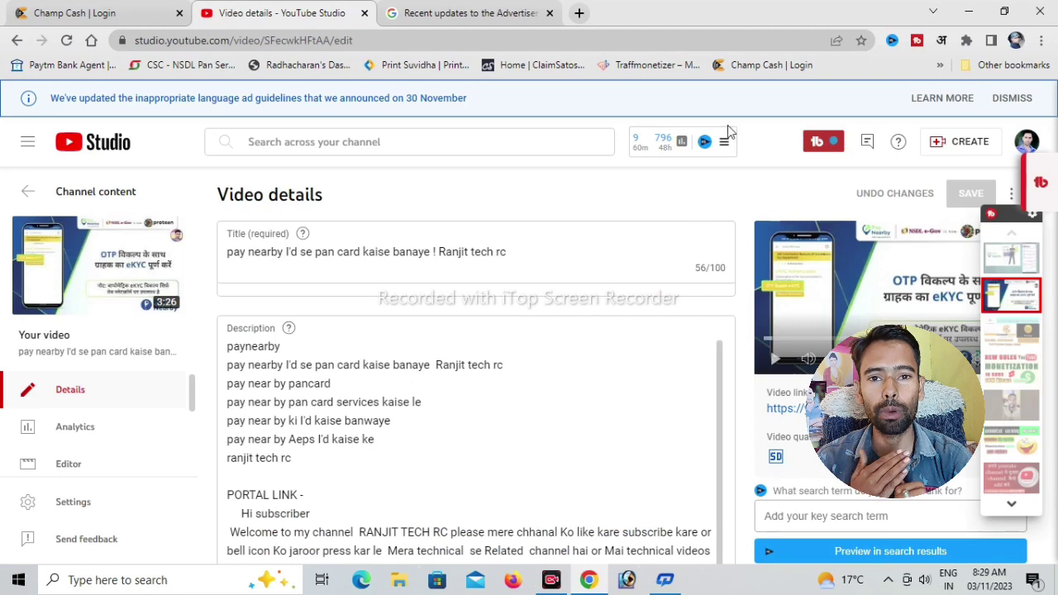
pyautogui.click(1012, 97)
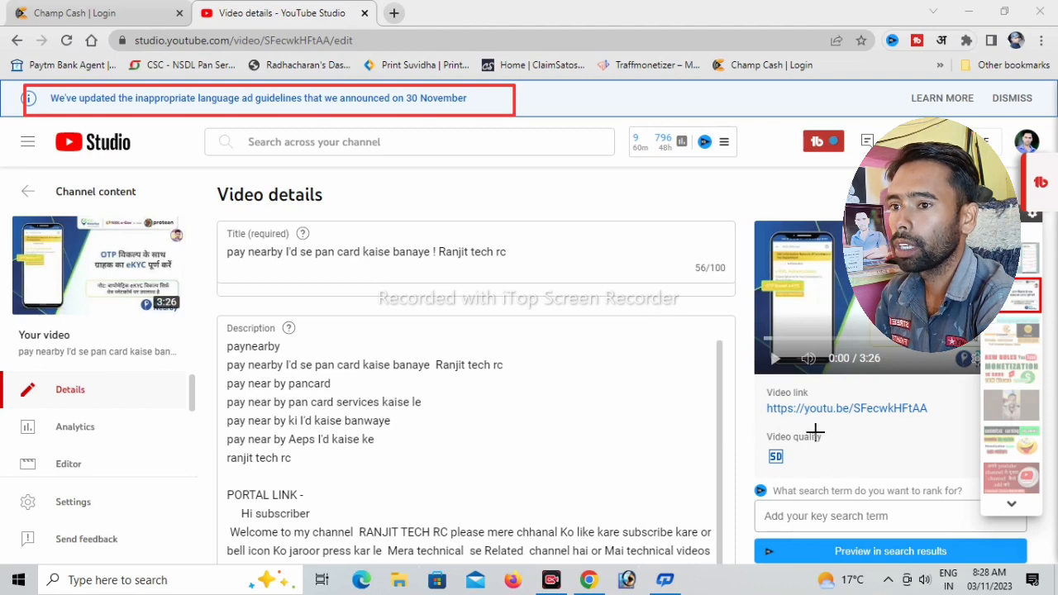
pyautogui.click(584, 542)
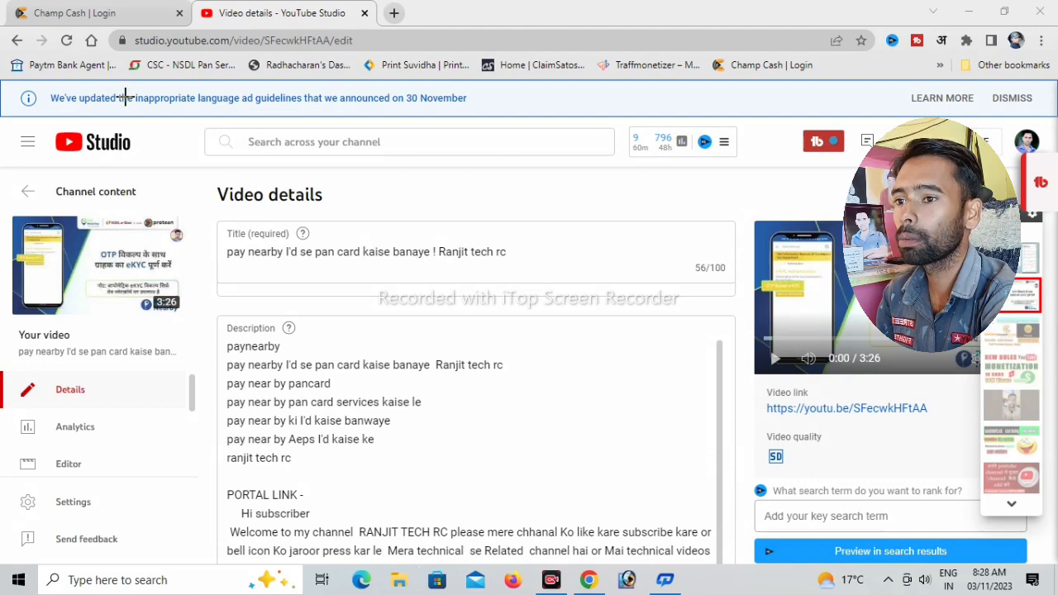
pyautogui.moveTo(15, 83); pyautogui.dragTo(517, 110)
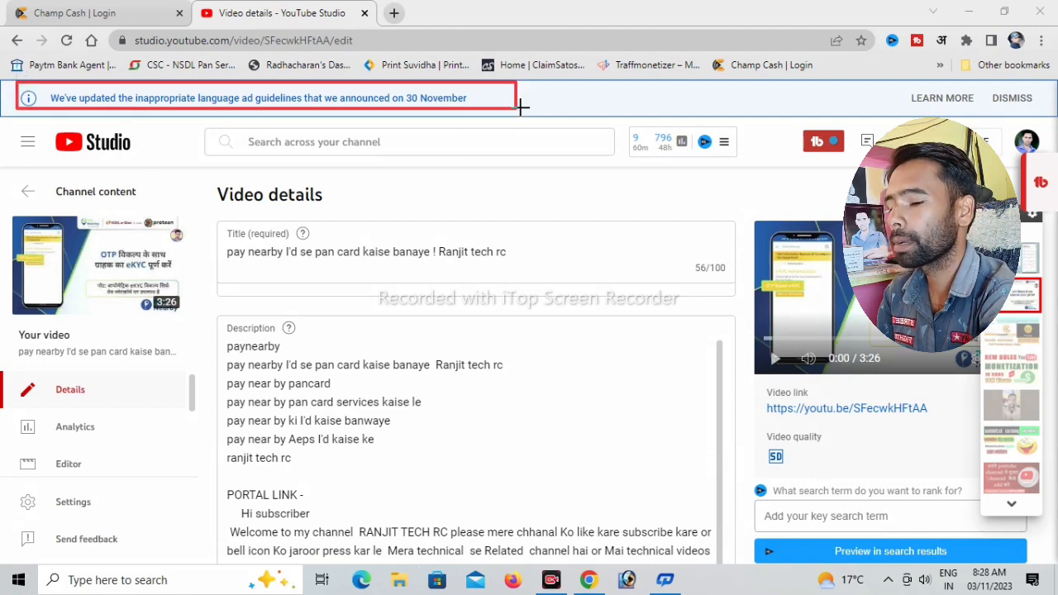
pyautogui.moveTo(888, 79)
pyautogui.mouseDown()
pyautogui.moveTo(990, 108)
pyautogui.moveTo(977, 109)
pyautogui.moveTo(1046, 110)
pyautogui.mouseUp()
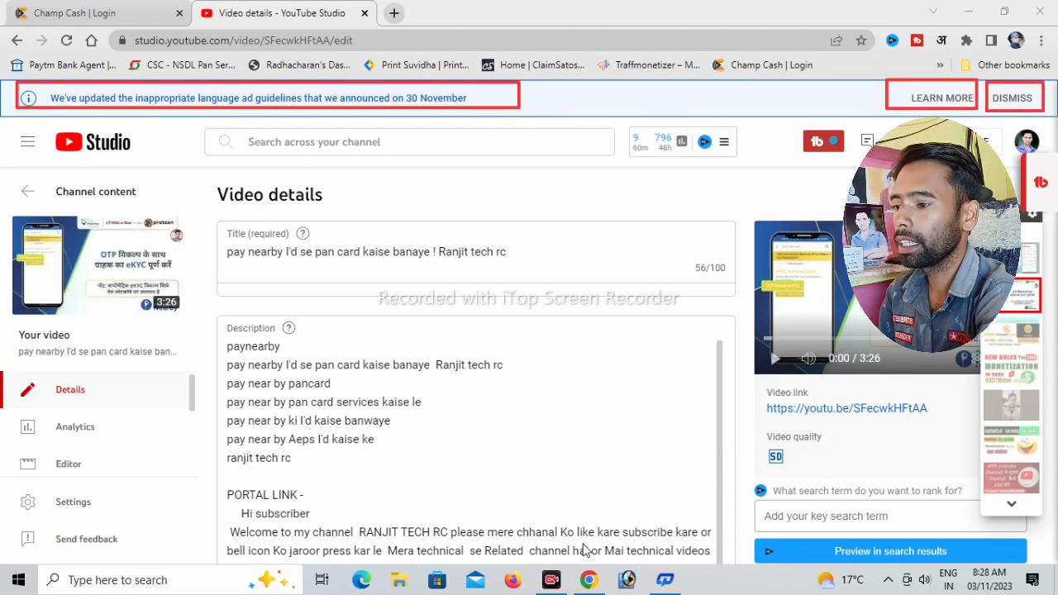
# - Reopen the Advertiser-friendly content guidelines update thread via Learn More and scroll through it to the top
pyautogui.click(925, 103)
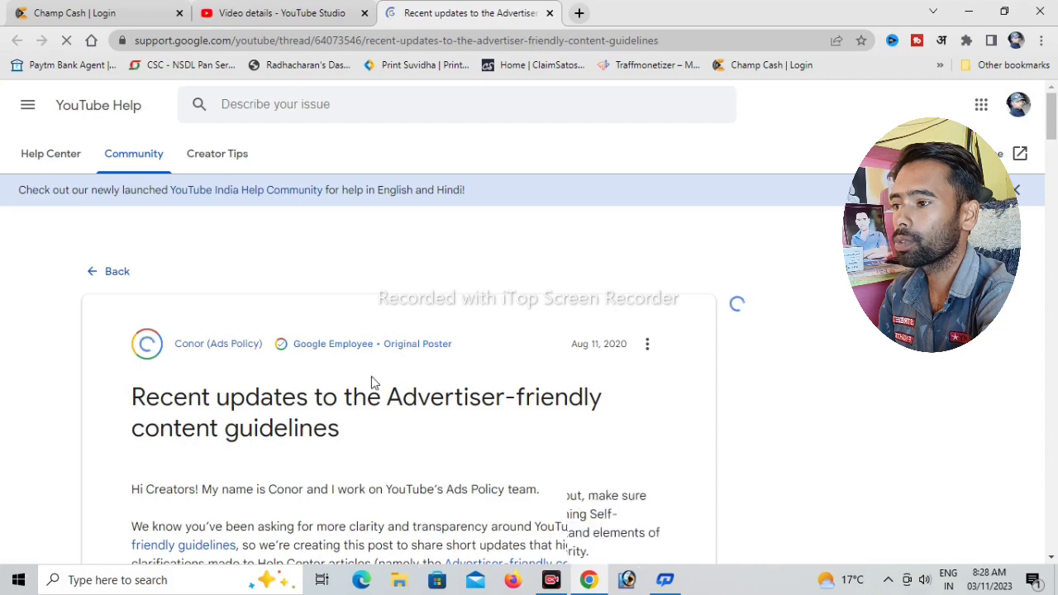
pyautogui.scroll(-5, 372, 380)
pyautogui.scroll(-5, 372, 381)
pyautogui.scroll(-5, 372, 380)
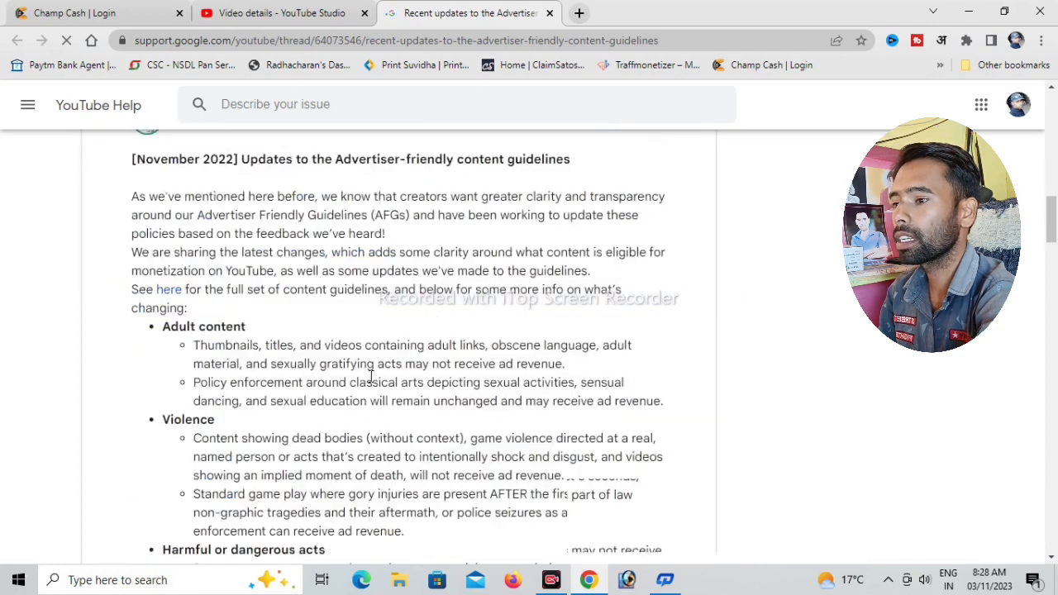
pyautogui.scroll(-3, 372, 381)
pyautogui.scroll(-4, 372, 379)
pyautogui.scroll(-5, 372, 378)
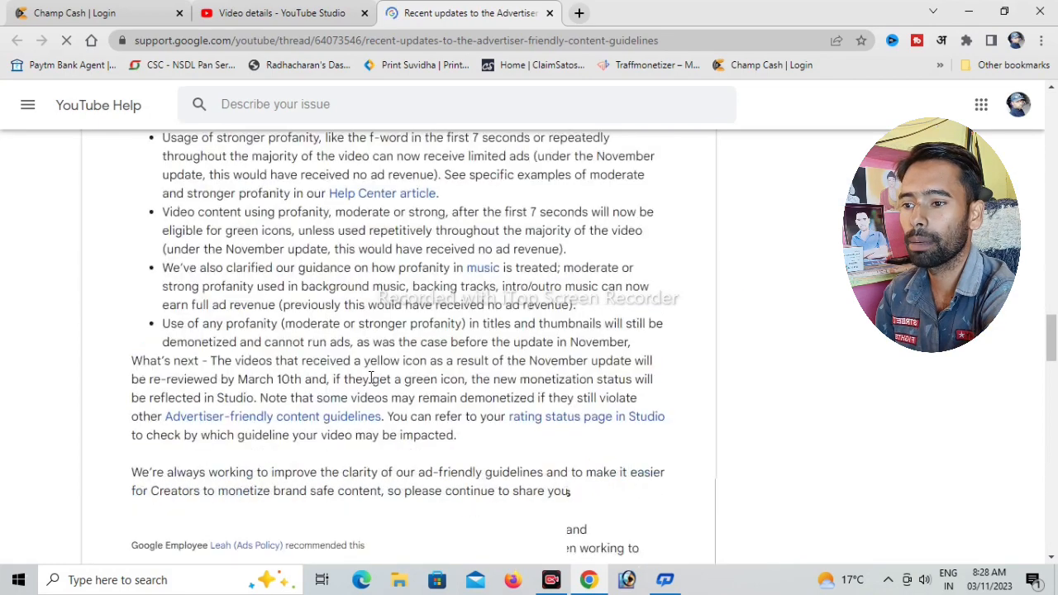
pyautogui.scroll(-5, 372, 378)
pyautogui.scroll(-5, 371, 374)
pyautogui.scroll(-5, 371, 374)
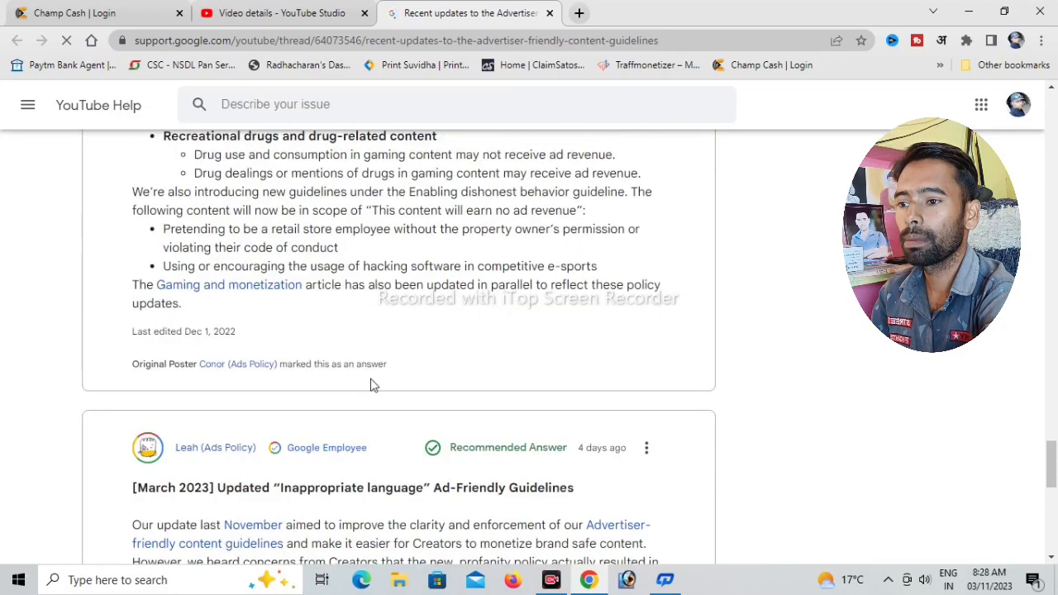
pyautogui.scroll(-4, 372, 373)
pyautogui.scroll(-3, 372, 380)
pyautogui.scroll(3, 372, 384)
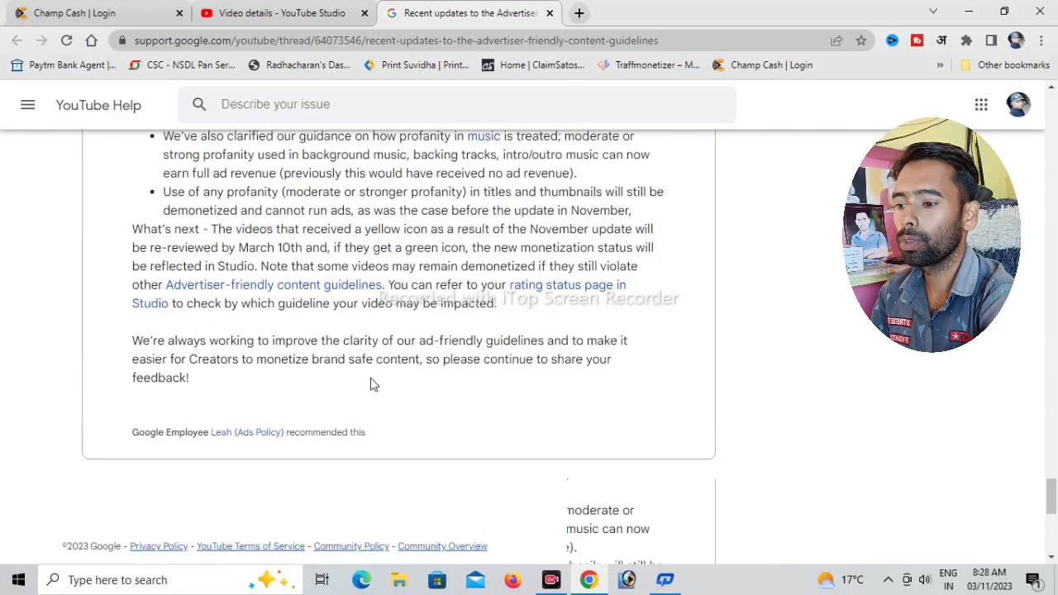
pyautogui.scroll(5, 372, 384)
pyautogui.scroll(5, 372, 384)
pyautogui.scroll(4, 372, 385)
pyautogui.scroll(5, 373, 378)
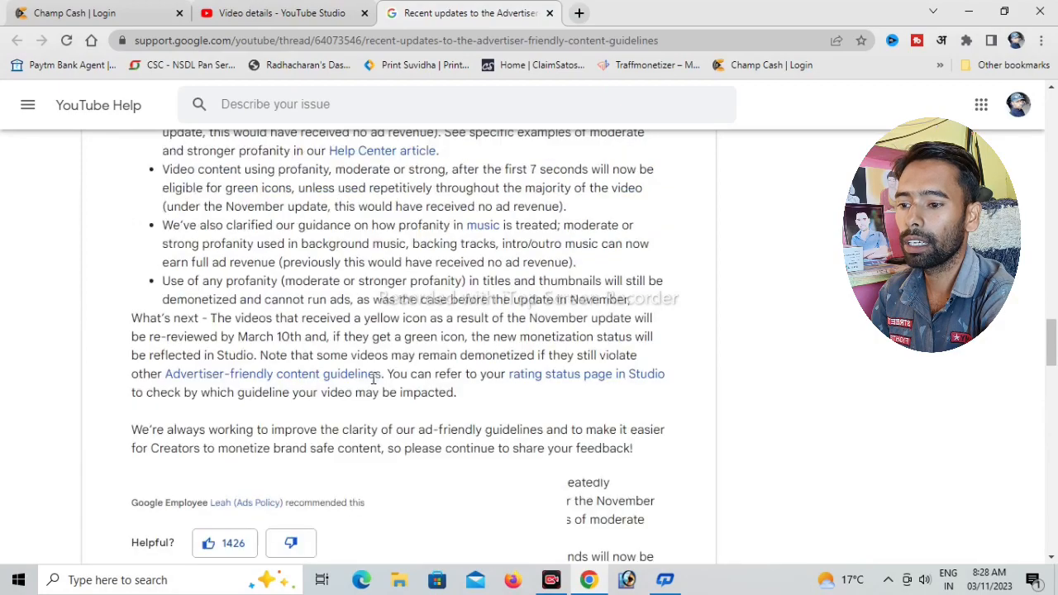
pyautogui.scroll(5, 373, 379)
pyautogui.scroll(5, 373, 379)
pyautogui.scroll(4, 372, 379)
pyautogui.scroll(3, 373, 377)
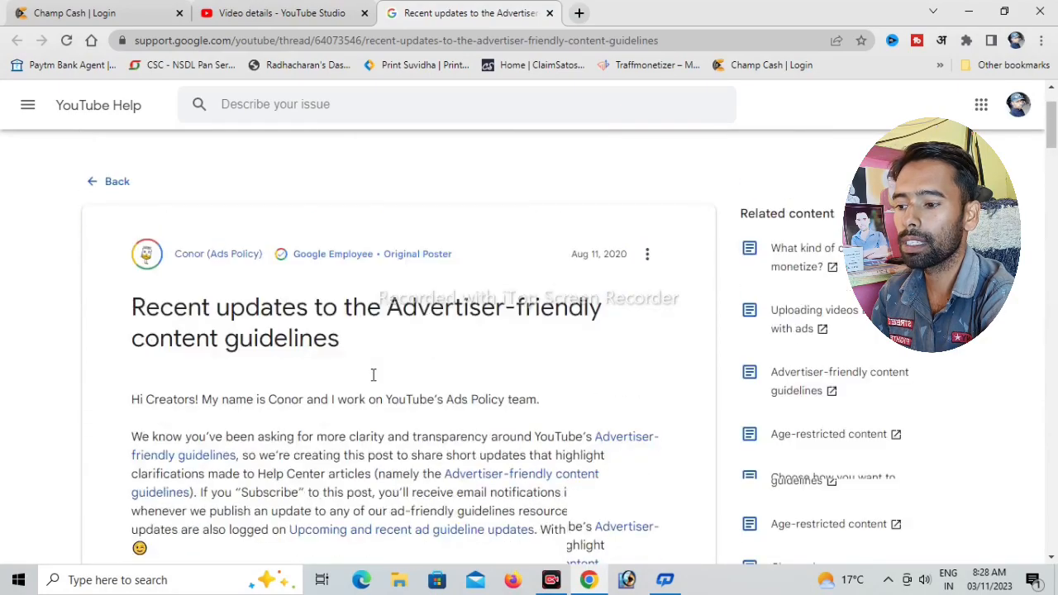
pyautogui.scroll(3, 373, 377)
pyautogui.scroll(-2, 372, 374)
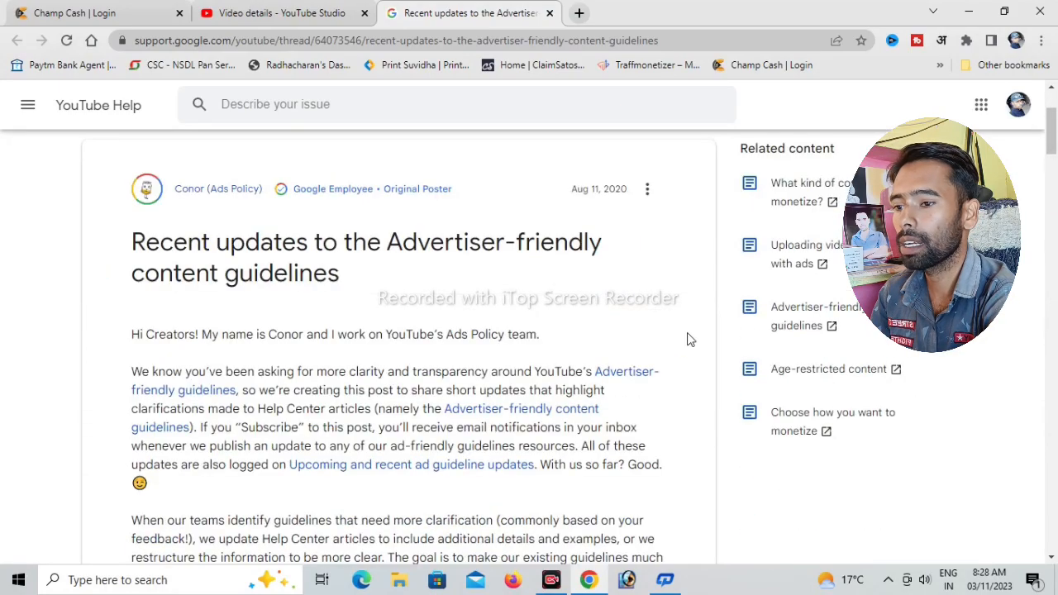
pyautogui.scroll(1, 817, 287)
pyautogui.scroll(-2, 817, 287)
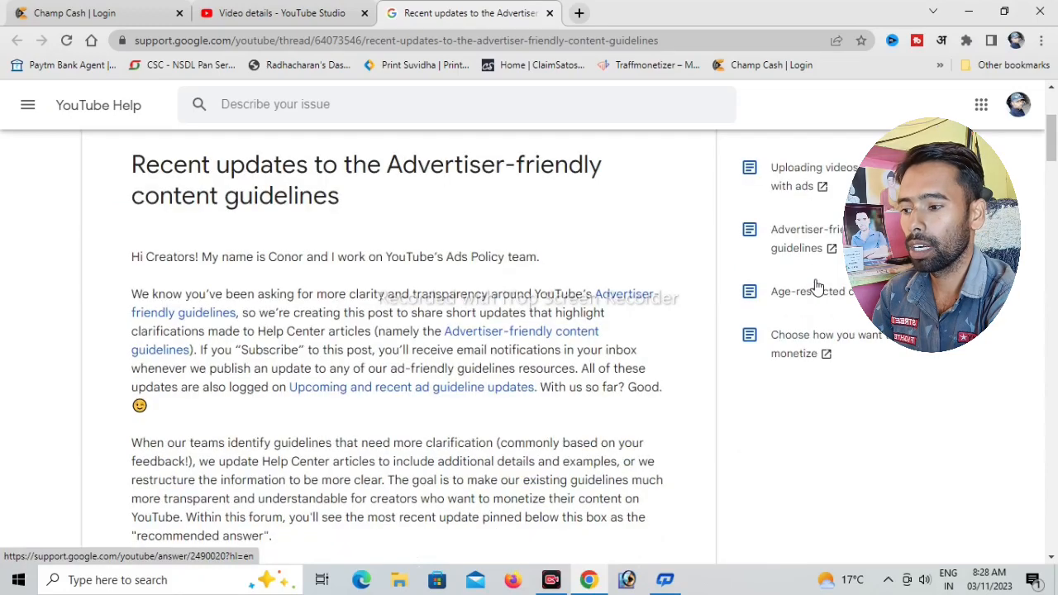
pyautogui.scroll(4, 816, 284)
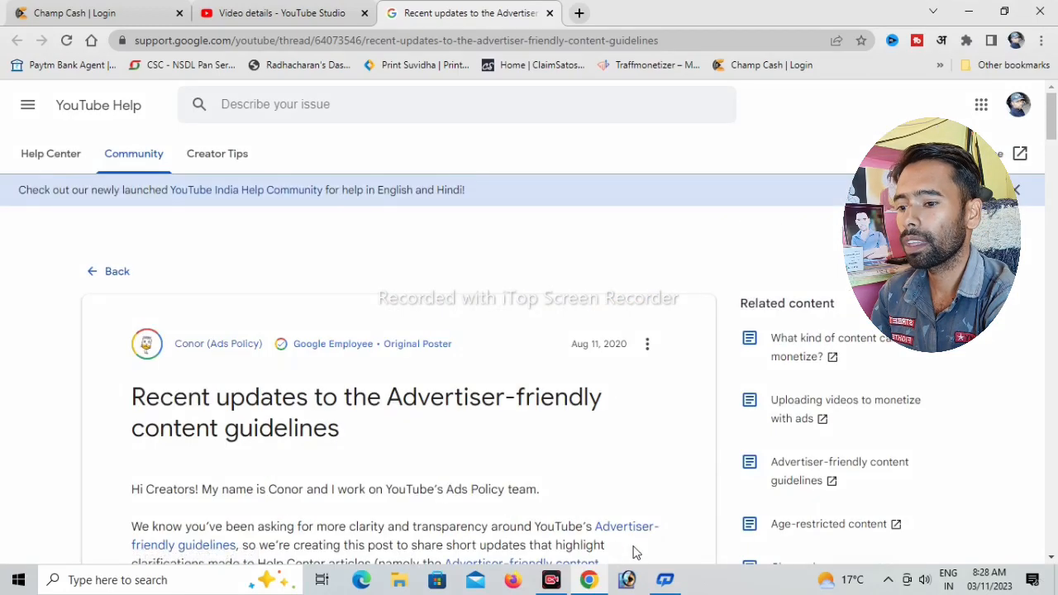
pyautogui.moveTo(720, 478)
pyautogui.mouseDown()
pyautogui.moveTo(876, 479)
pyautogui.moveTo(921, 504)
pyautogui.mouseUp()
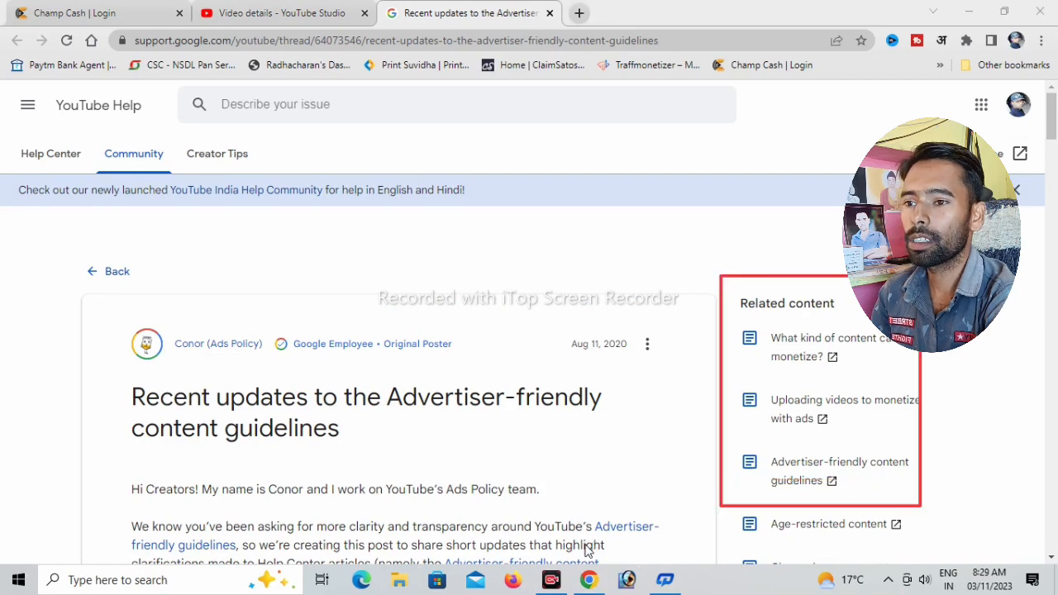
pyautogui.scroll(-4, 561, 381)
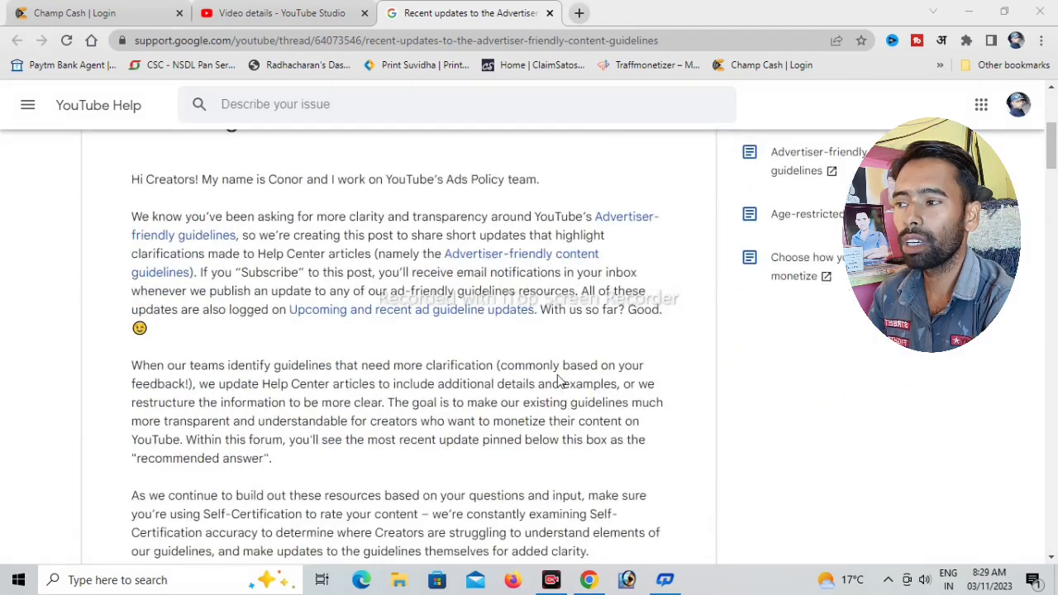
pyautogui.scroll(-5, 510, 369)
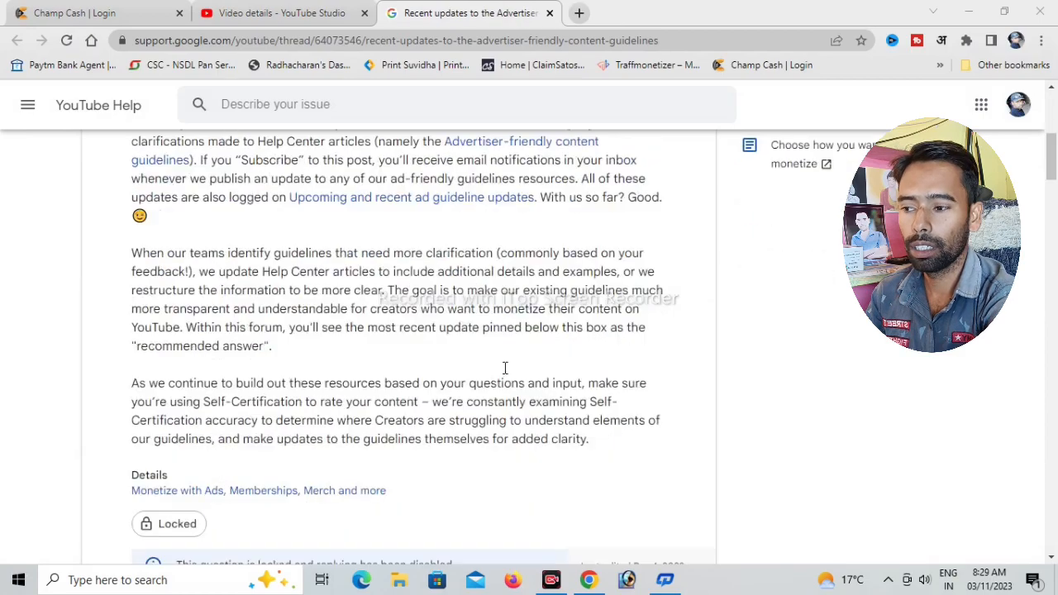
pyautogui.scroll(-5, 510, 370)
pyautogui.scroll(-5, 510, 370)
pyautogui.scroll(-5, 510, 369)
pyautogui.scroll(-4, 509, 368)
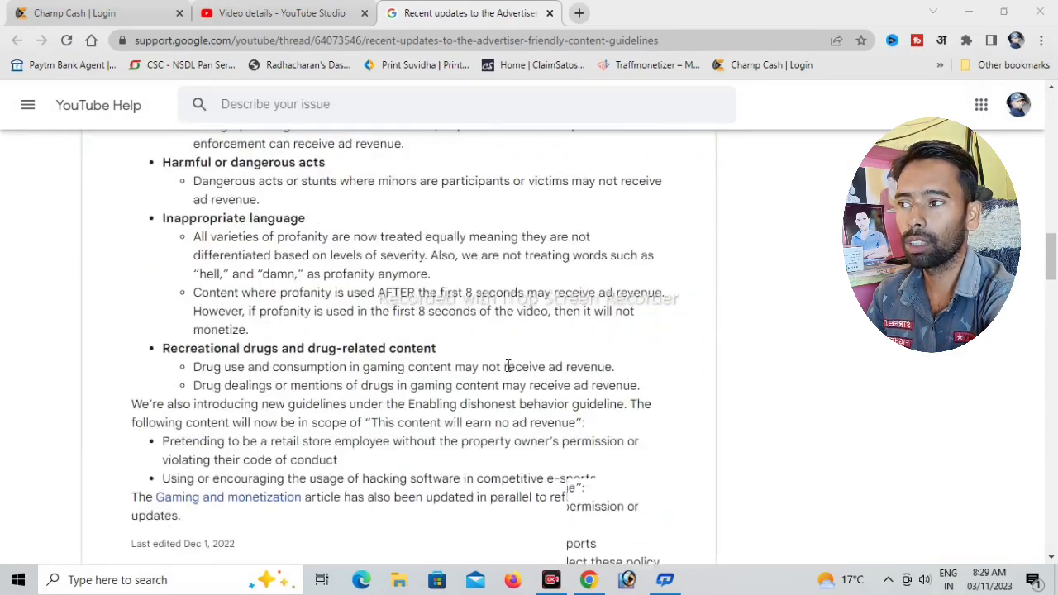
pyautogui.scroll(8, 508, 369)
pyautogui.scroll(6, 509, 369)
pyautogui.scroll(1, 508, 369)
pyautogui.scroll(6, 508, 369)
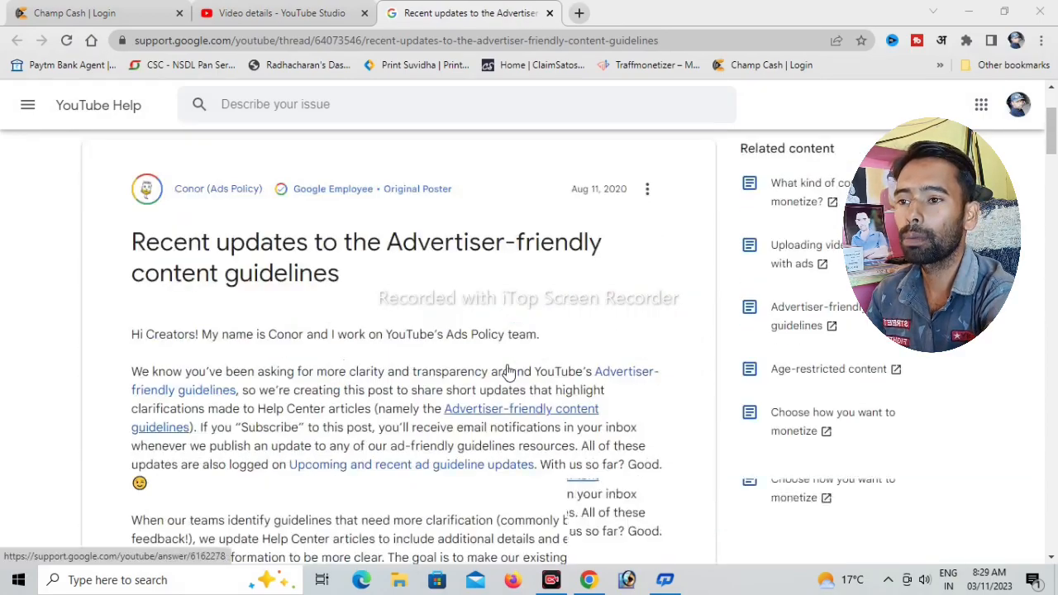
pyautogui.scroll(4, 508, 368)
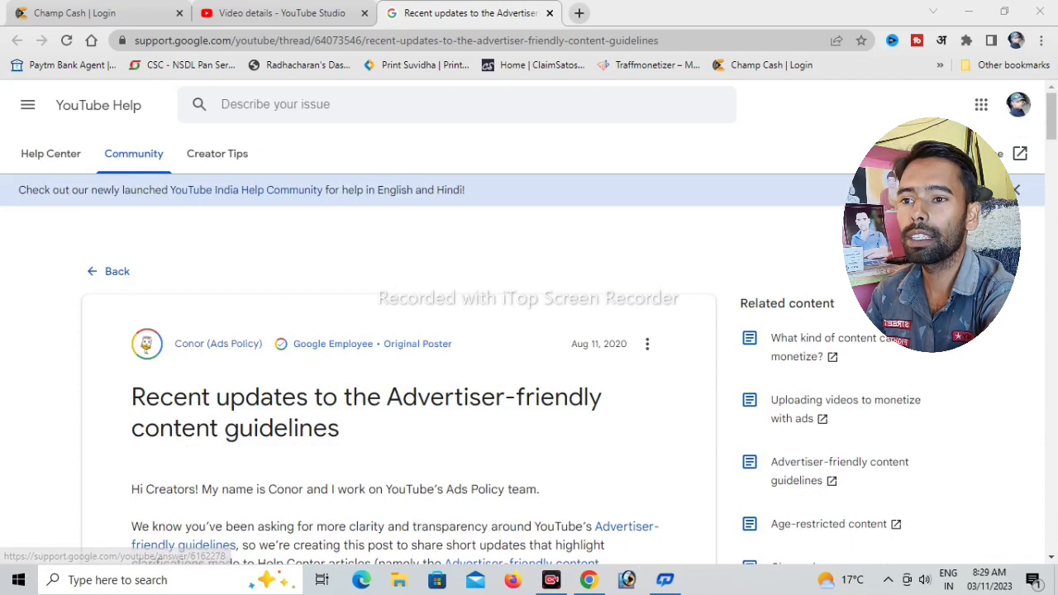